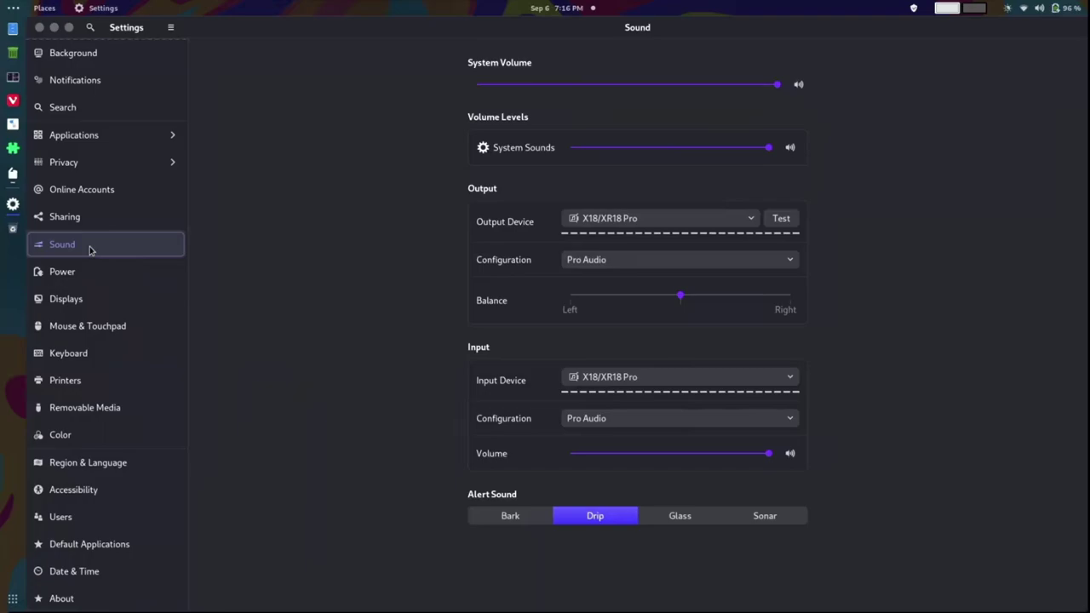
Open a Tilix terminal from the dock over the Sound settings page
click(13, 77)
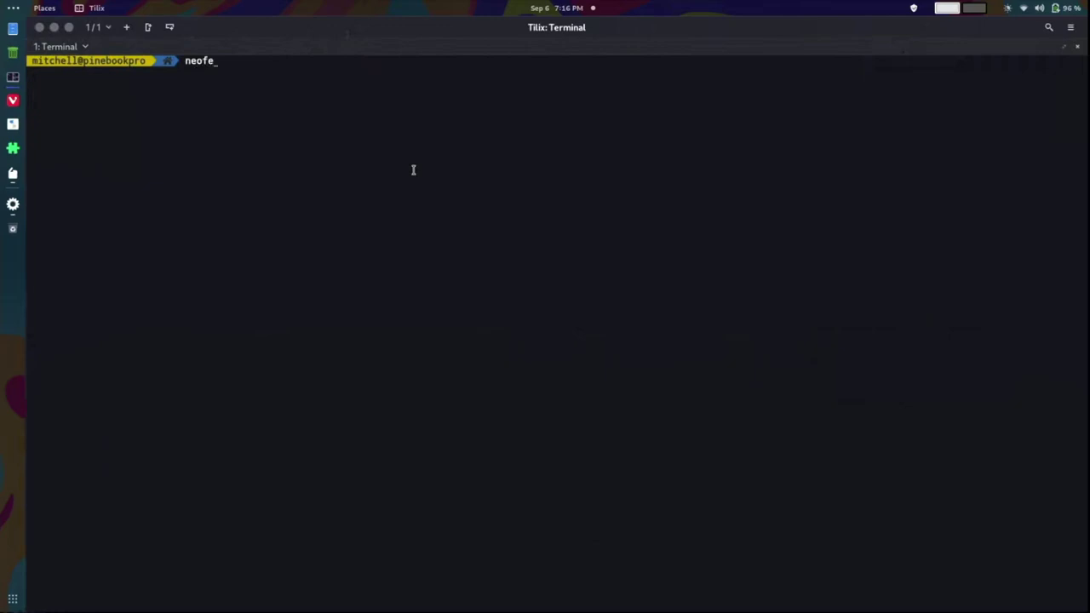
Run neofetch for the Manjaro ARM system summary, then run bpytop and quit it with q
text(tch)
key(Return)
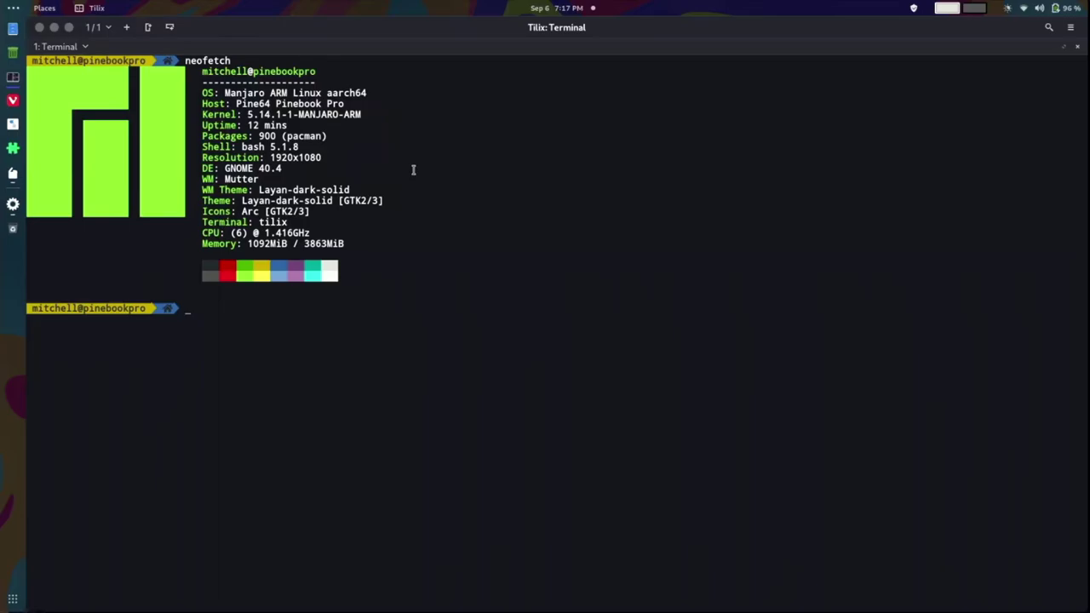
text(bpytop)
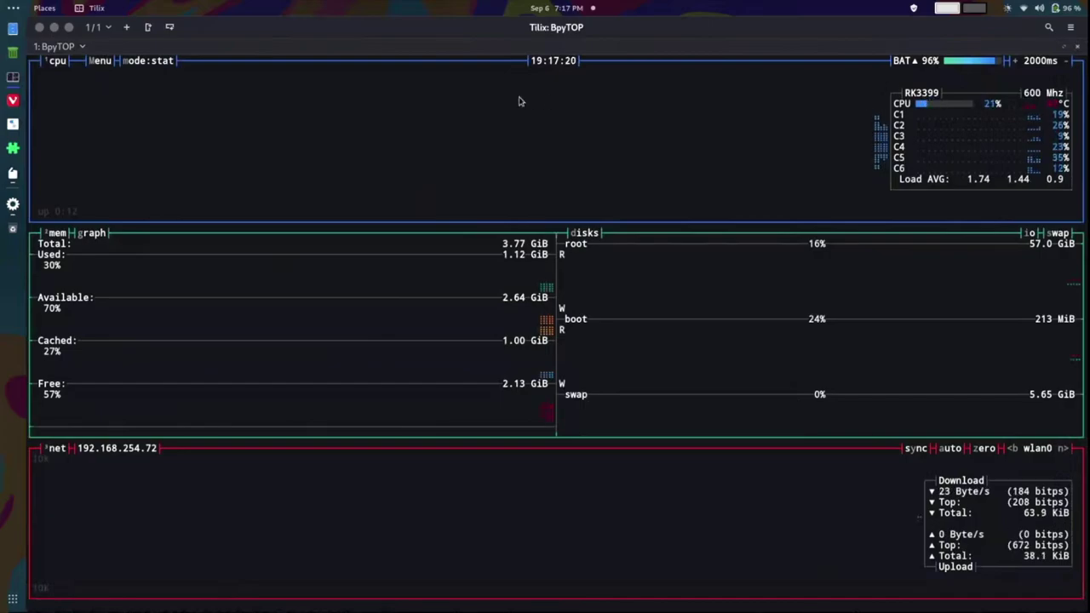
key(q)
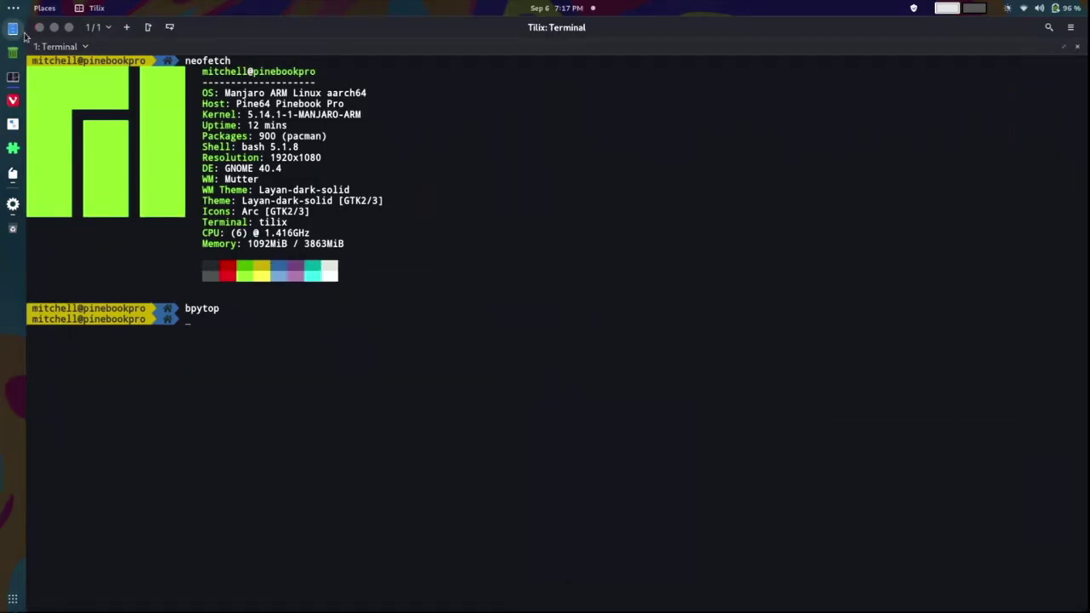
text(sett)
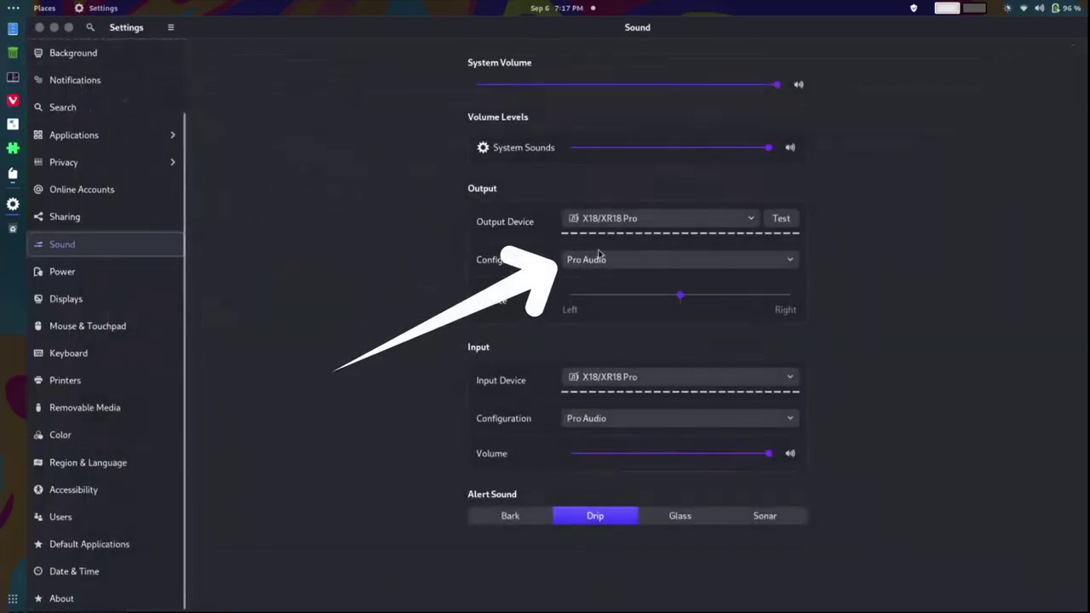
Keep X18/XR18 Pro as output device and list its Pro Audio and Multichannel configurations
click(688, 223)
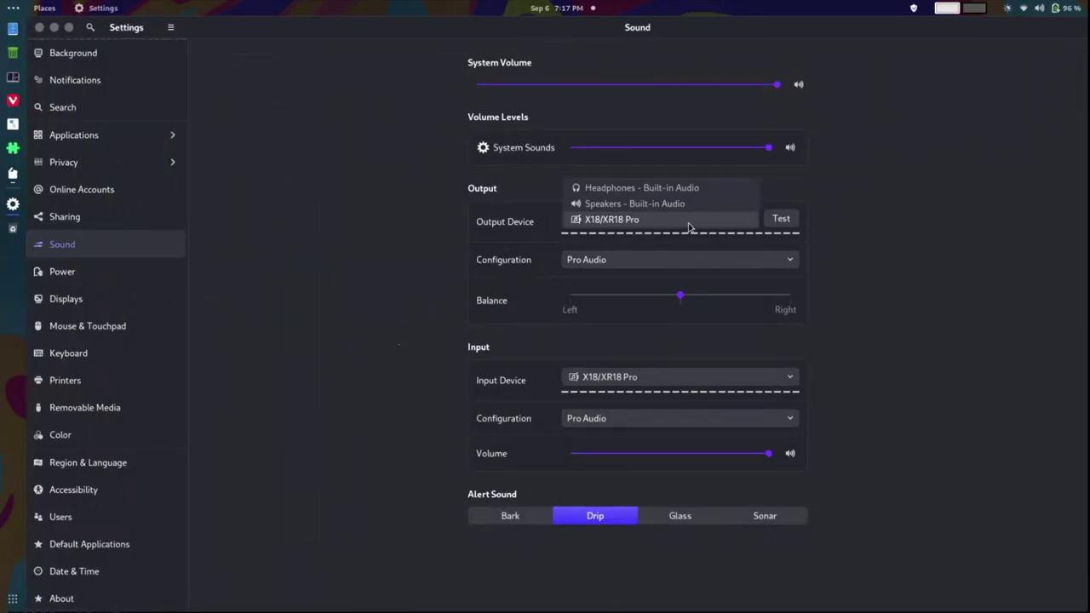
click(690, 261)
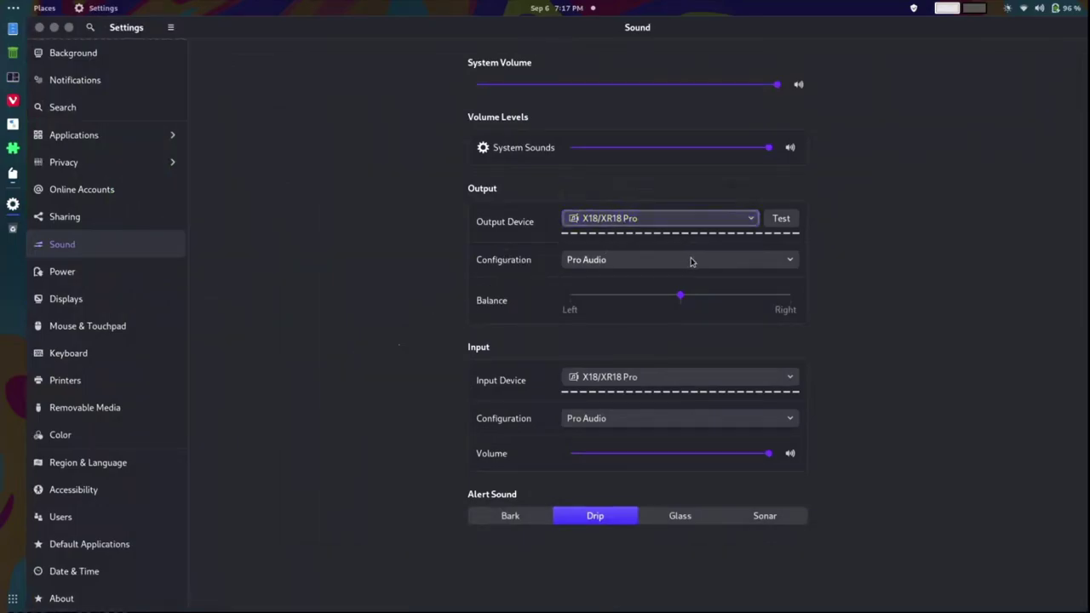
click(691, 258)
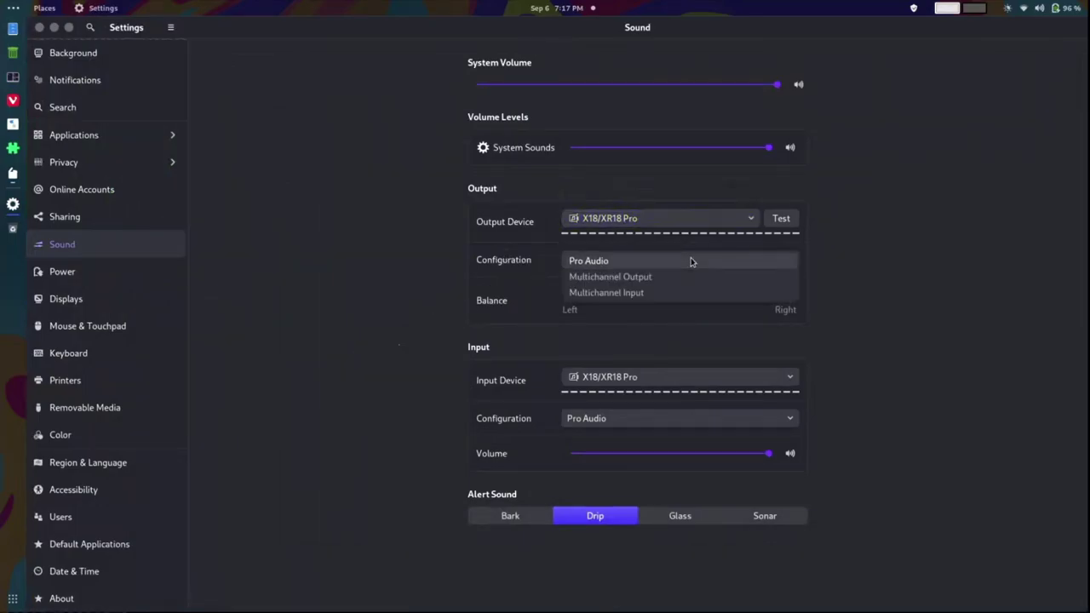
Choose Pro Audio as the X18/XR18 Pro output configuration
click(619, 264)
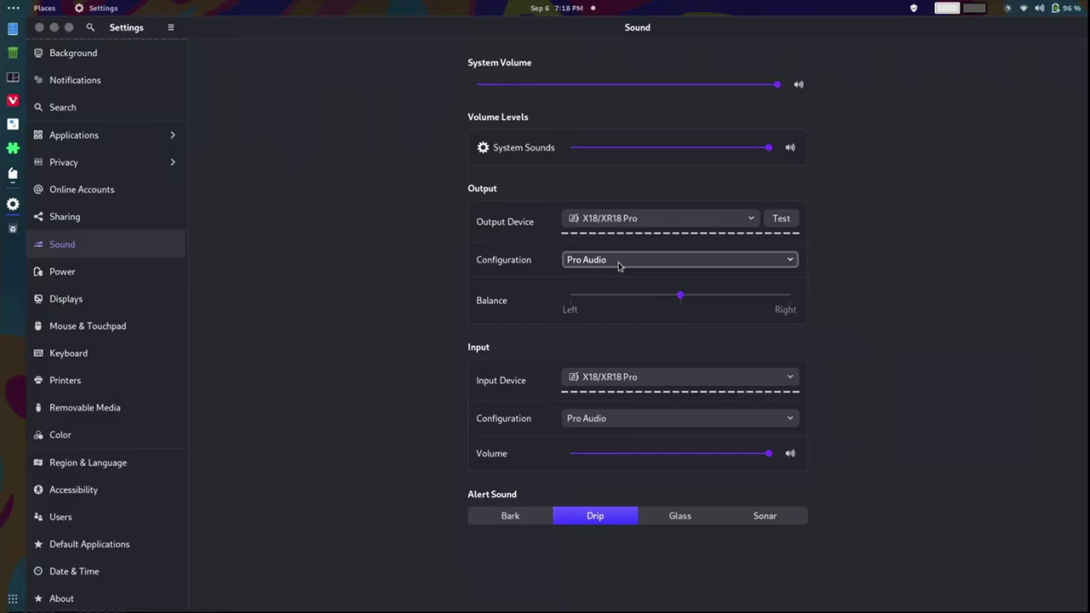
Launch alsamixer in a new Tilix terminal and maximize the window
click(13, 77)
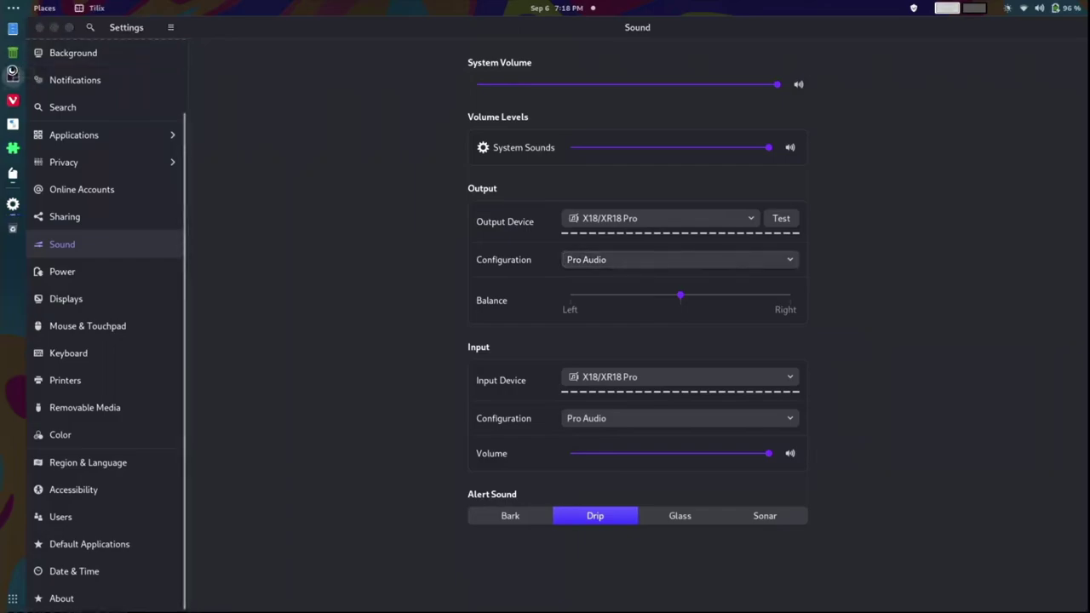
text(al)
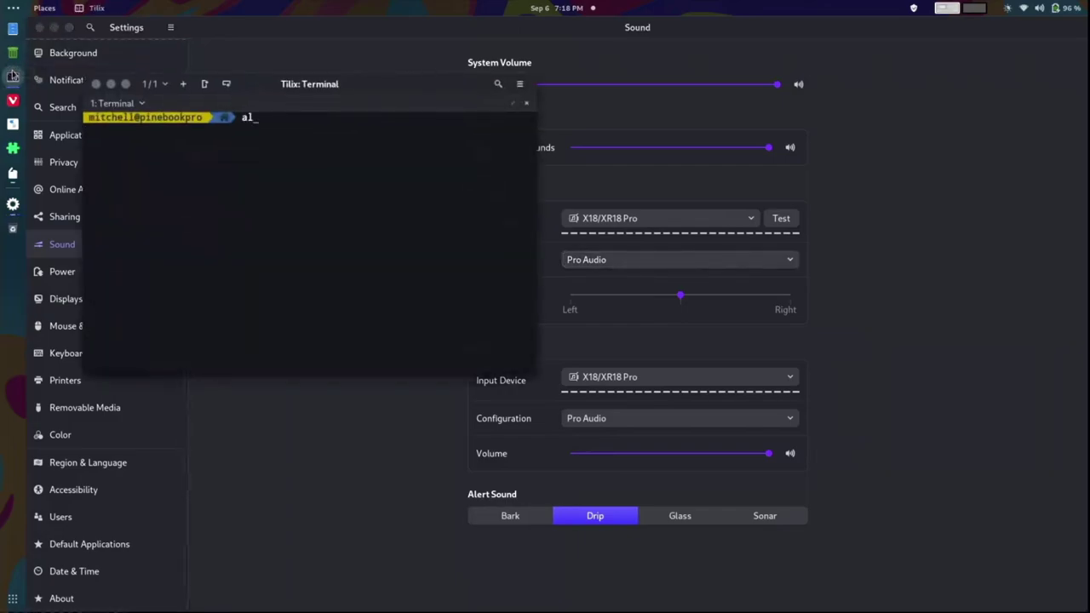
text(samixer)
key(Return)
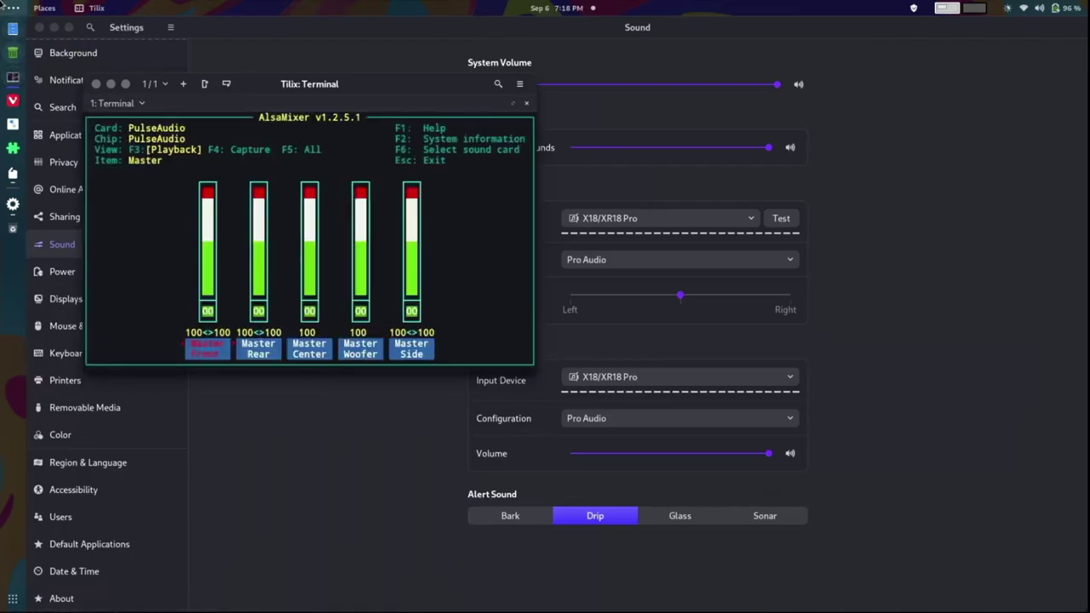
click(125, 83)
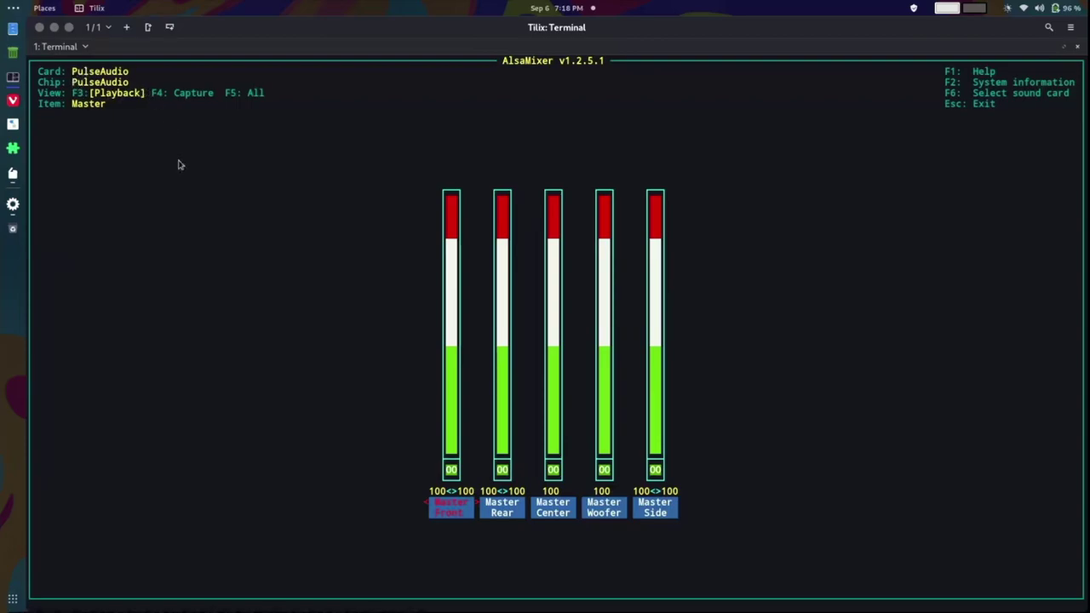
View the ALSA driver version, sound cards and devices files from AlsaMixer's F2 list
key(F2)
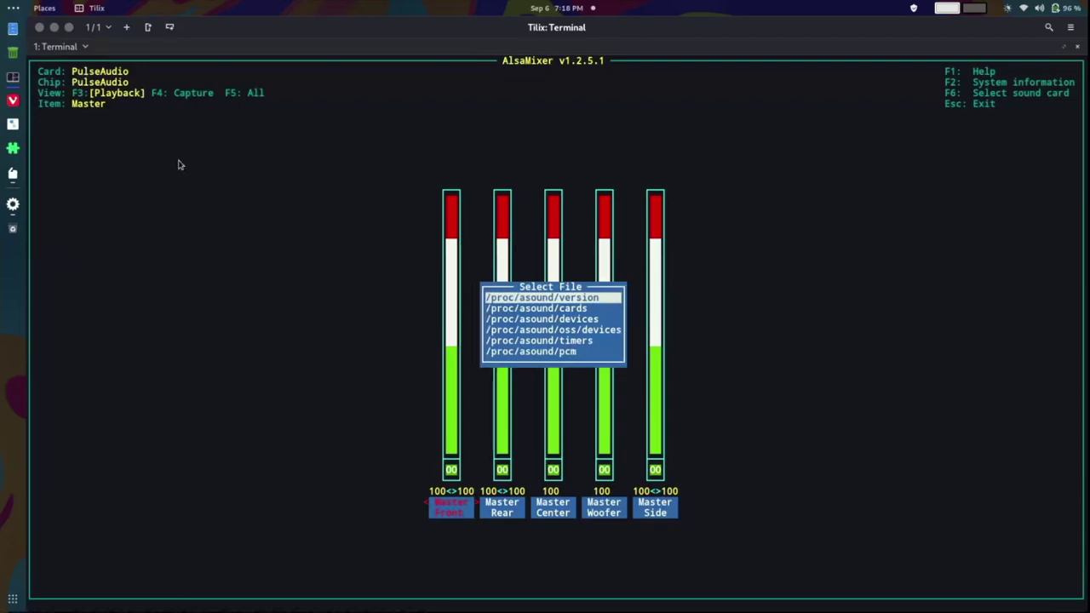
key(Return)
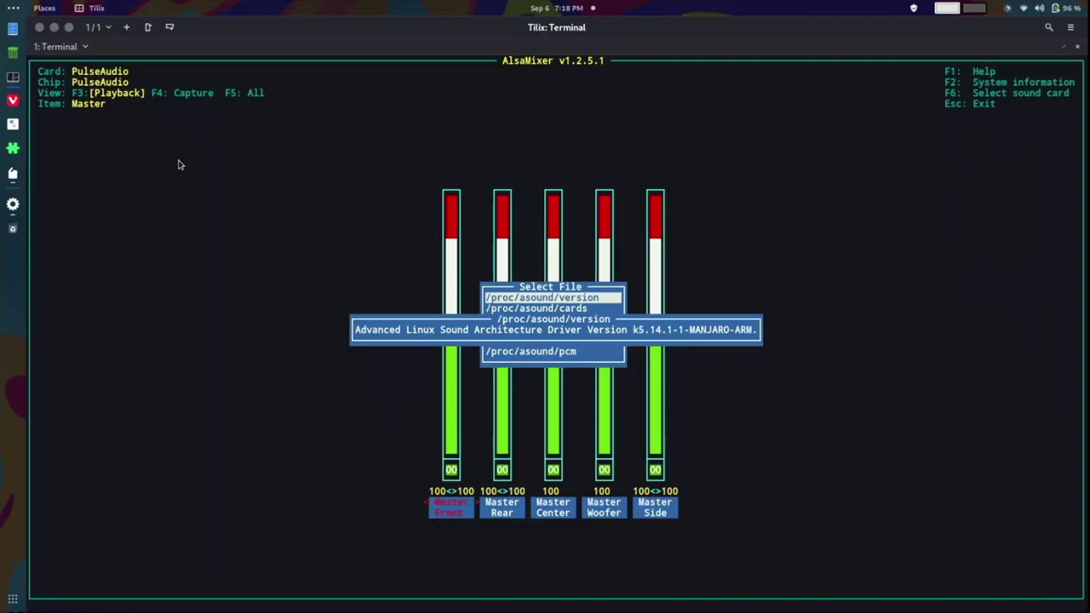
key(Escape)
key(Down)
key(Return)
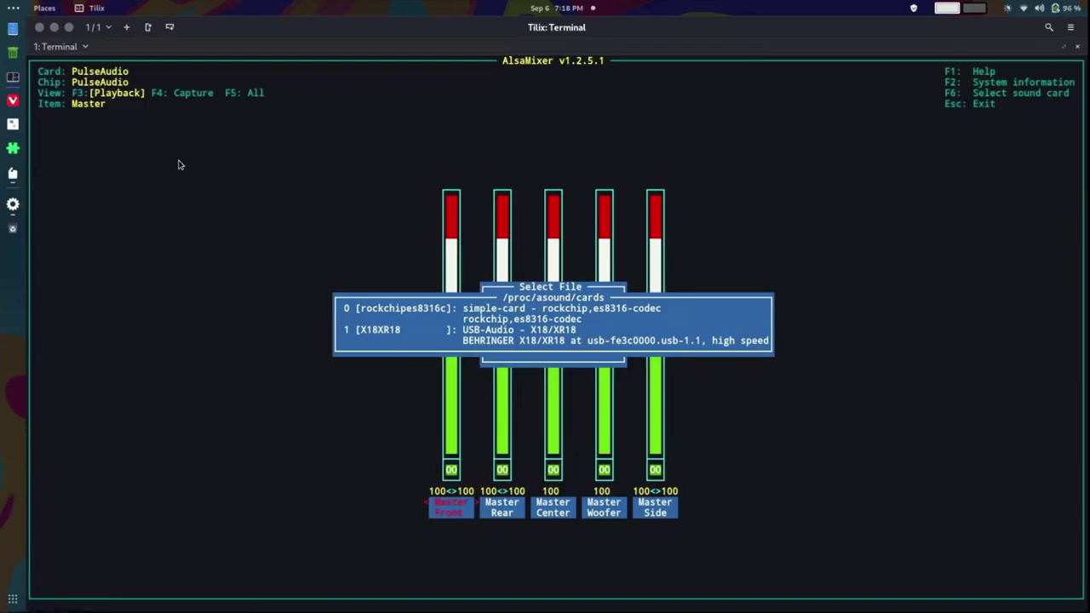
key(Escape)
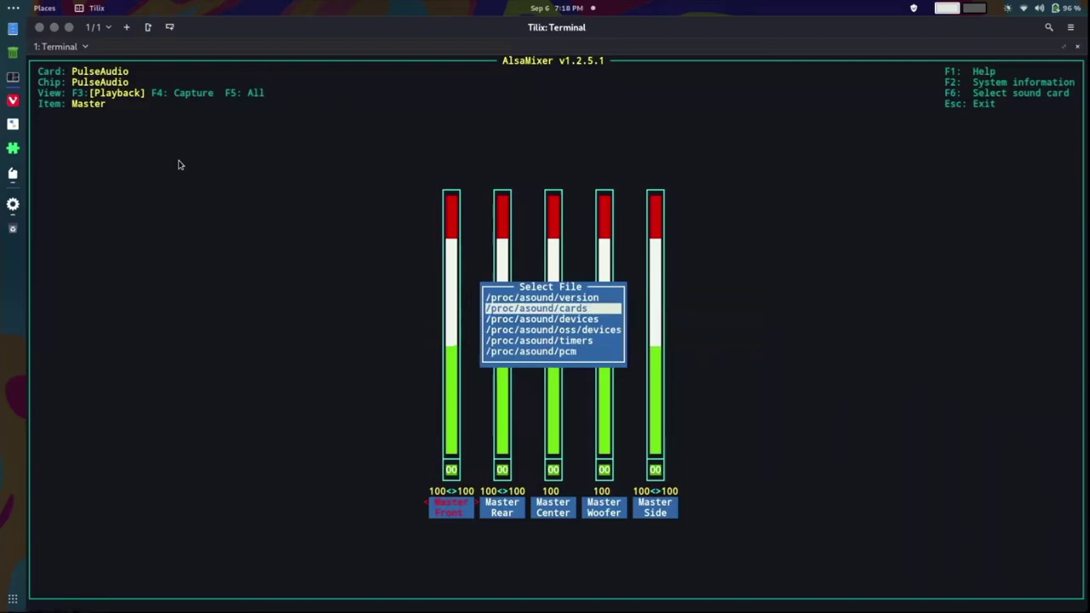
key(Down)
key(Return)
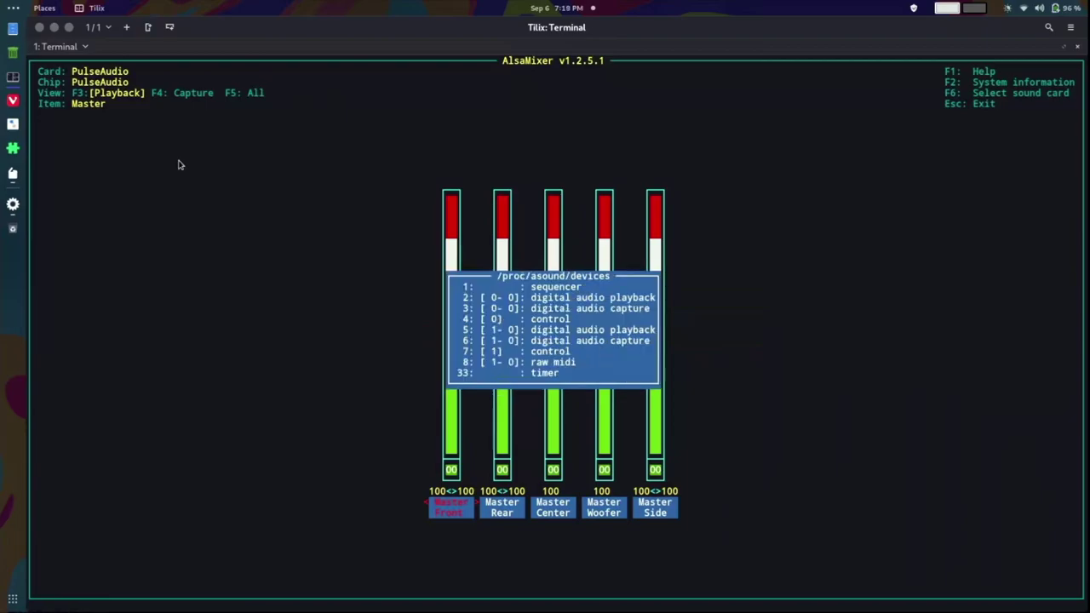
Close the file list and quit AlsaMixer back to the shell
key(Escape)
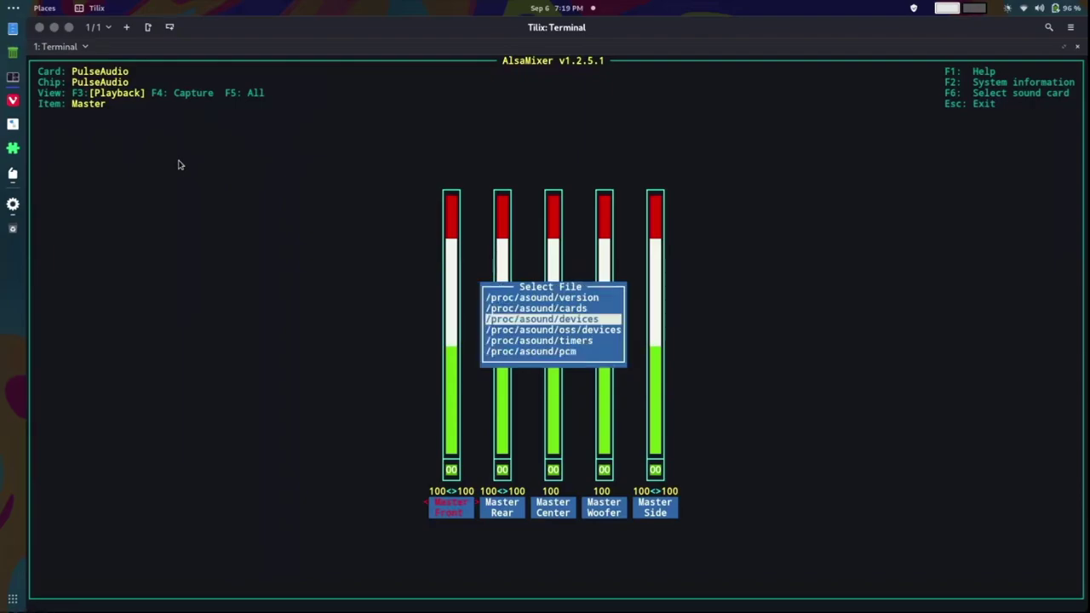
key(Escape)
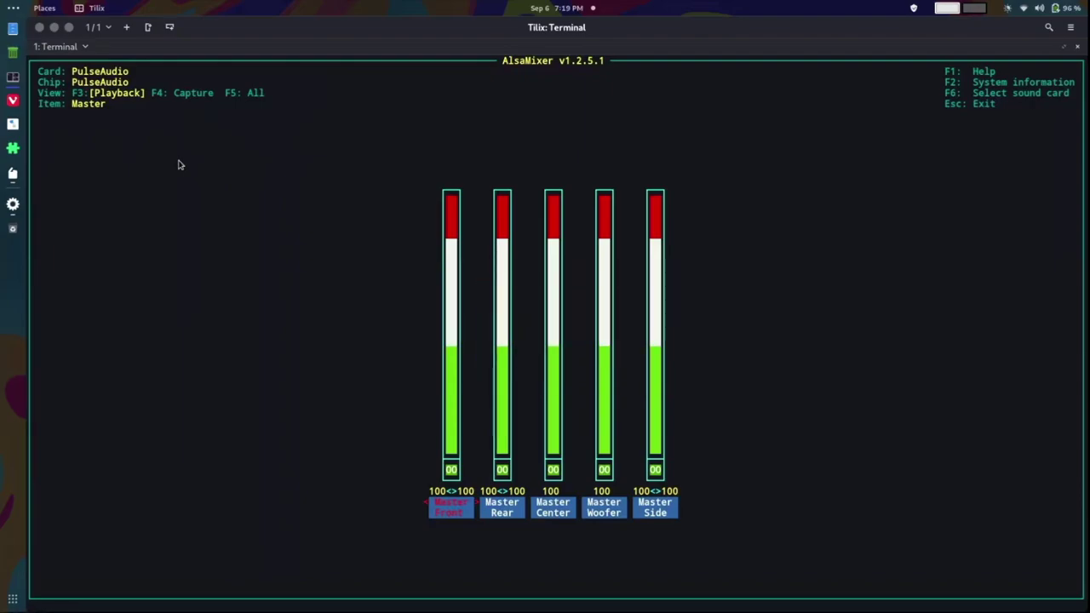
key(Escape)
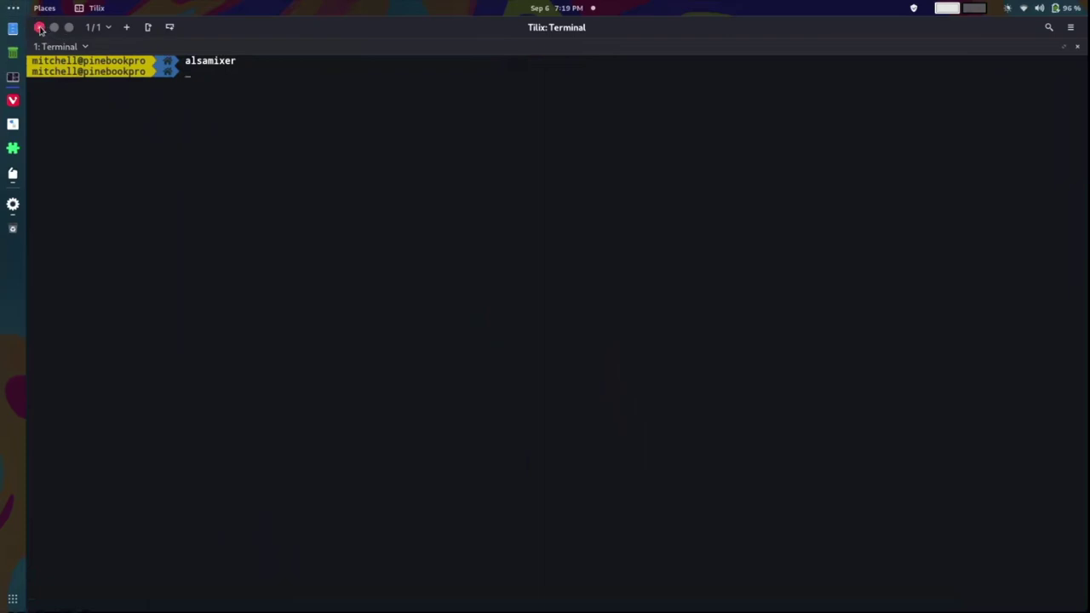
Exit the terminal, reselect Pro Audio for the X18/XR18 Pro output, and show the app grid
text(exit)
key(Return)
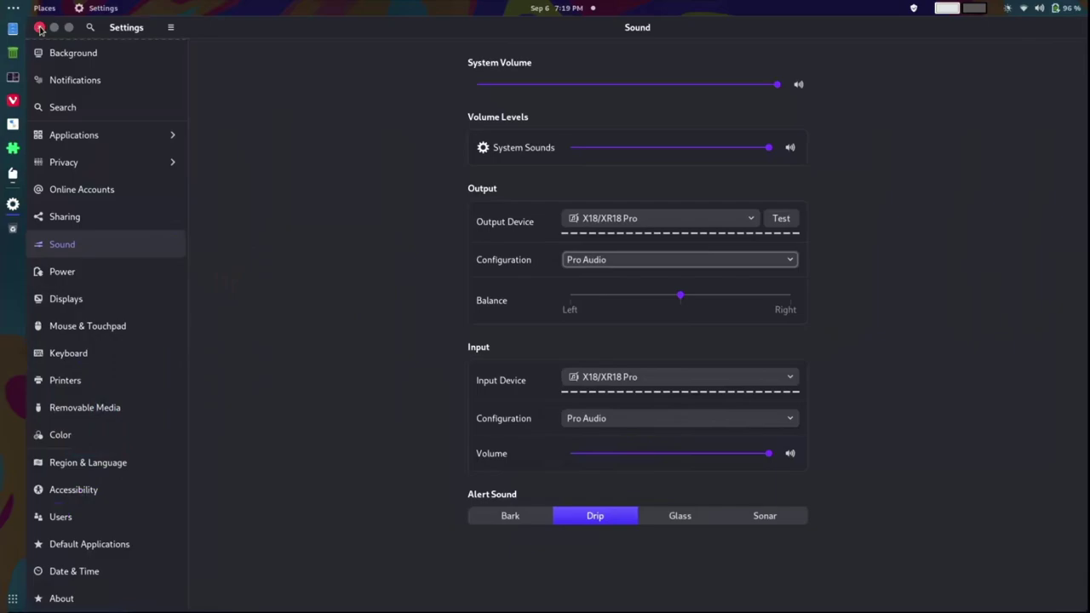
click(579, 257)
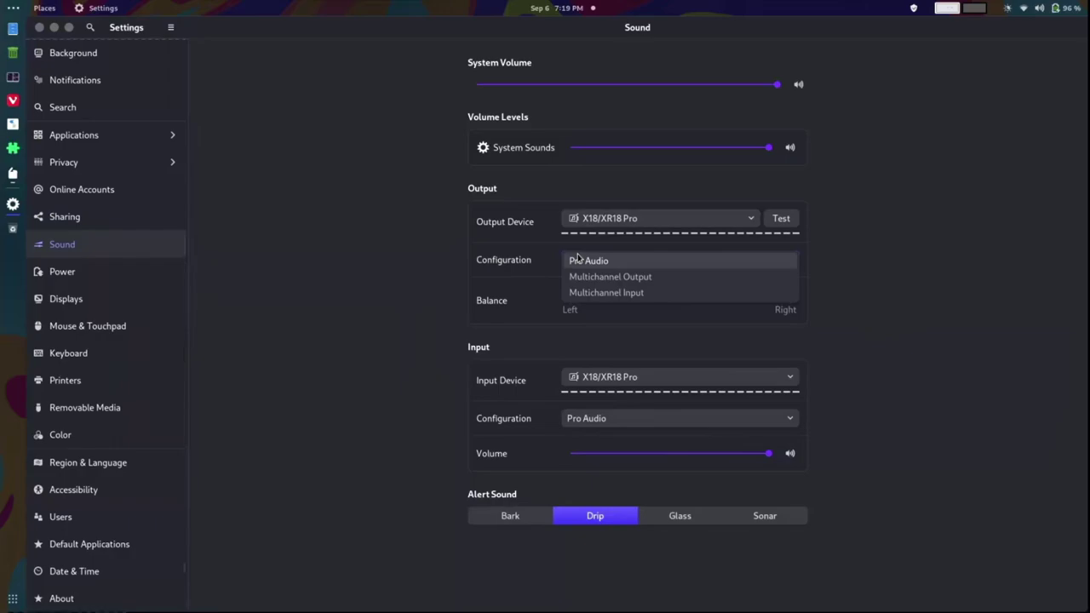
click(578, 260)
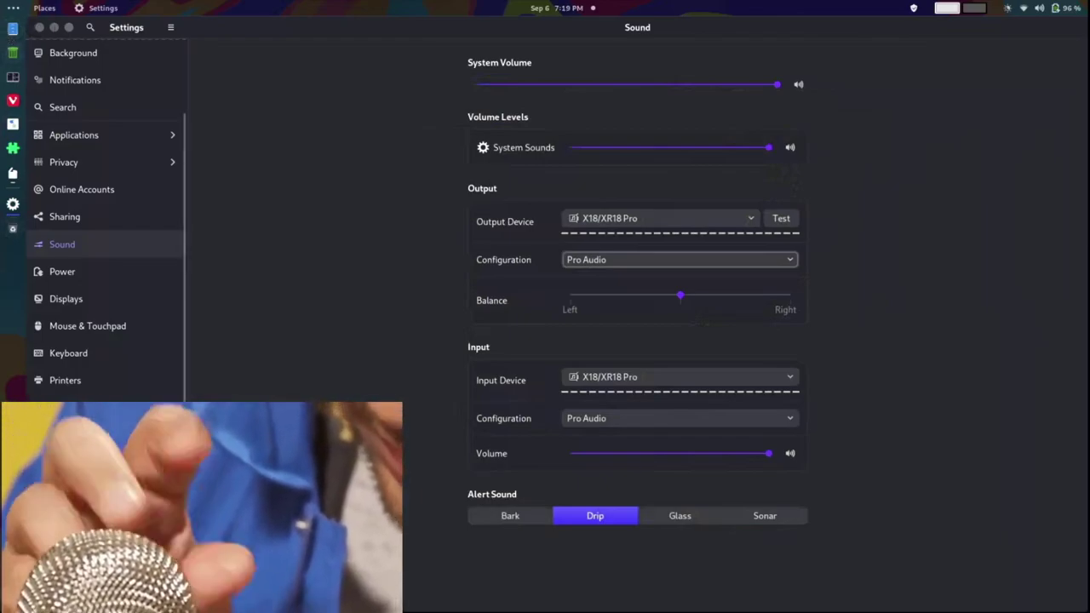
click(12, 601)
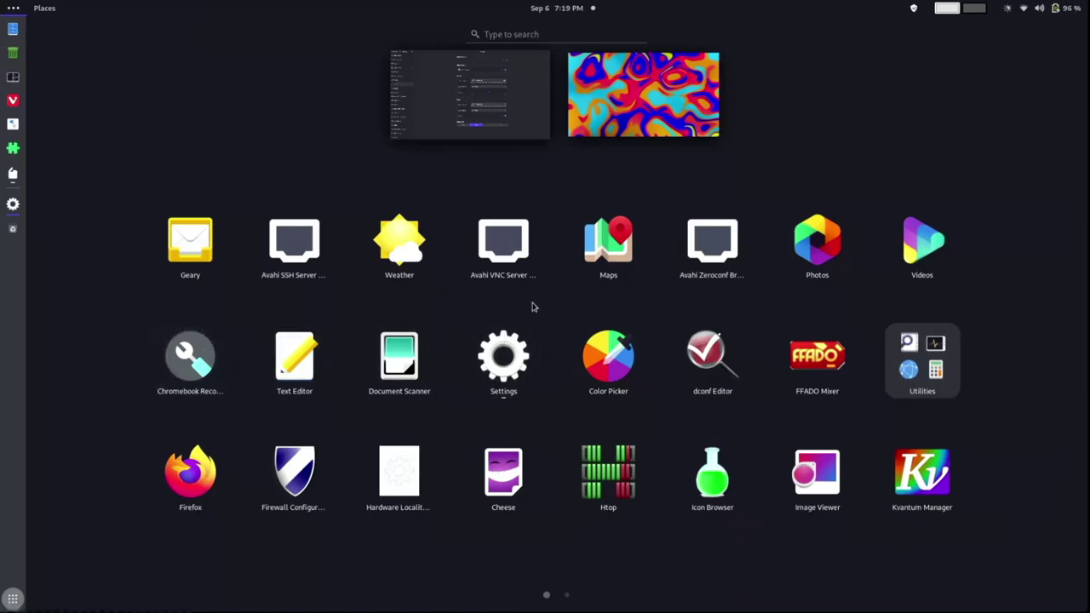
Launch Add/Remove Software from Activities and search for 'qjack'
text(add)
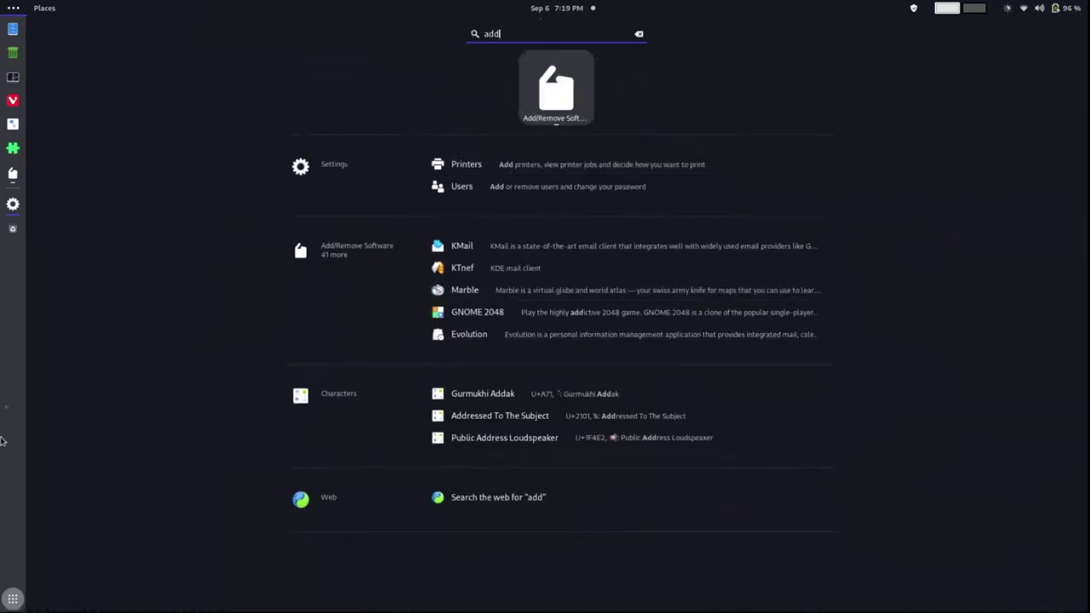
click(13, 173)
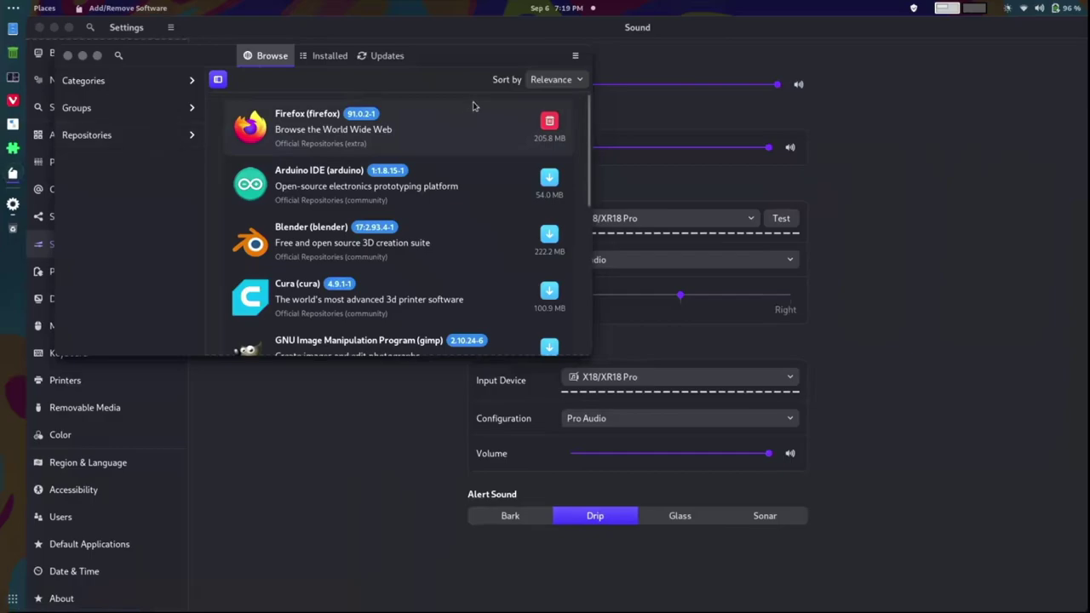
click(118, 56)
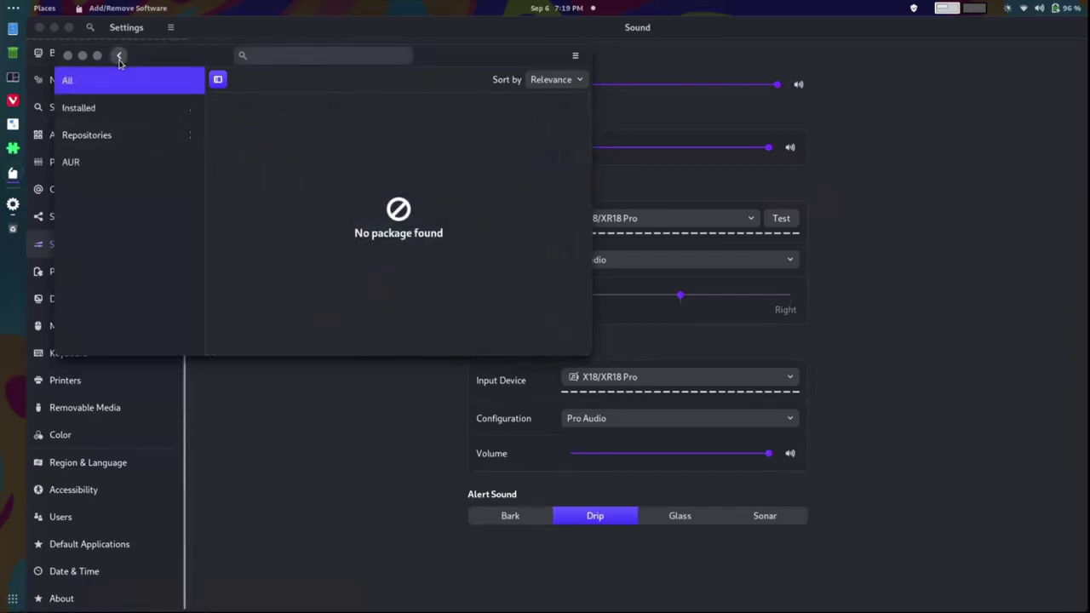
text(qjack)
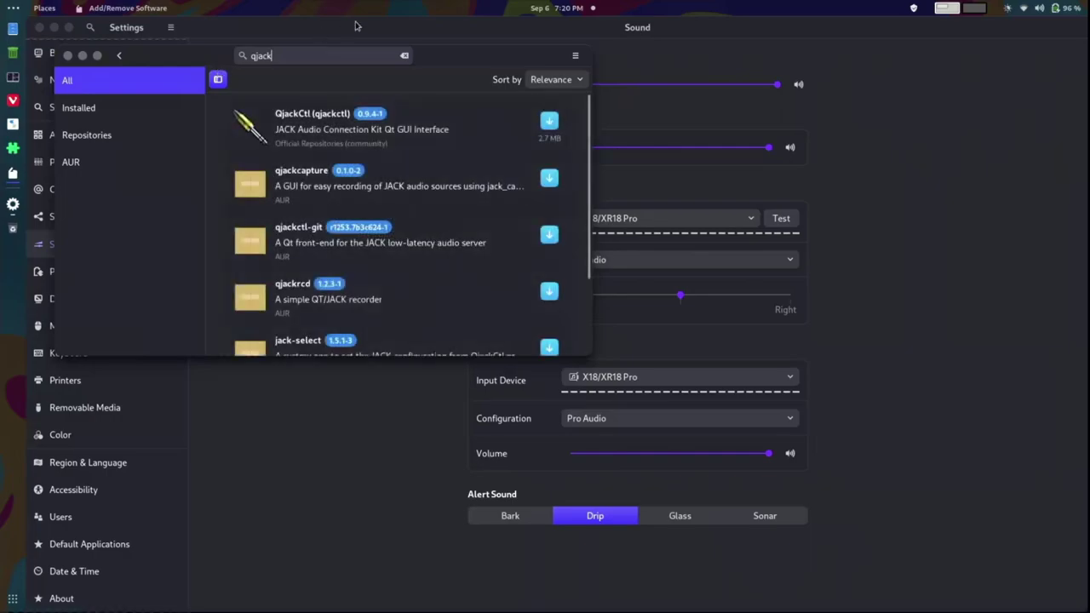
Install QjackCtl with optional dependencies qt6-wayland and jack2-dbus selected
click(546, 122)
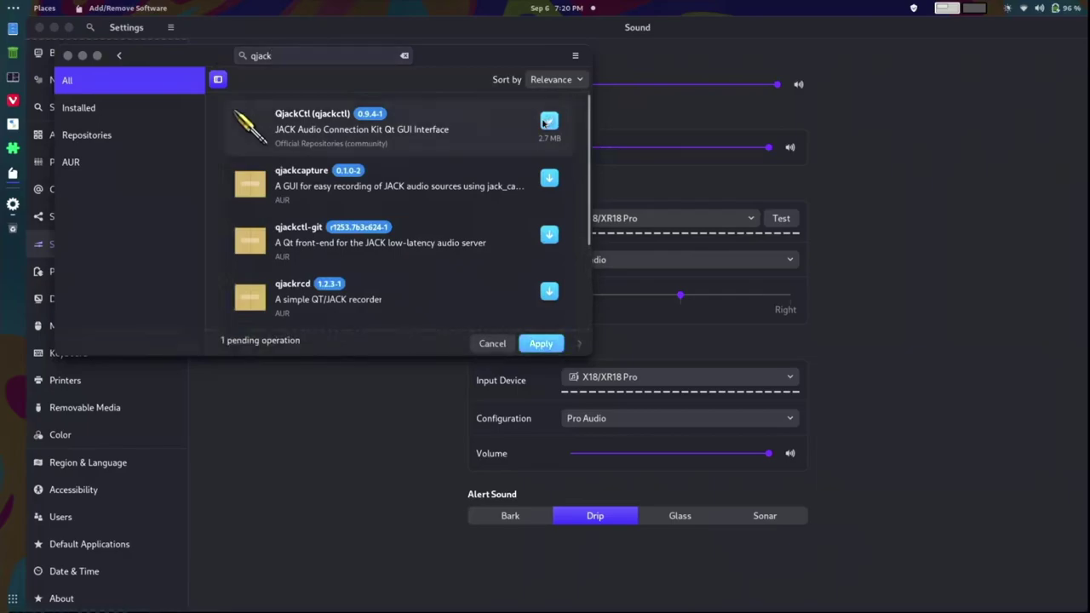
click(543, 344)
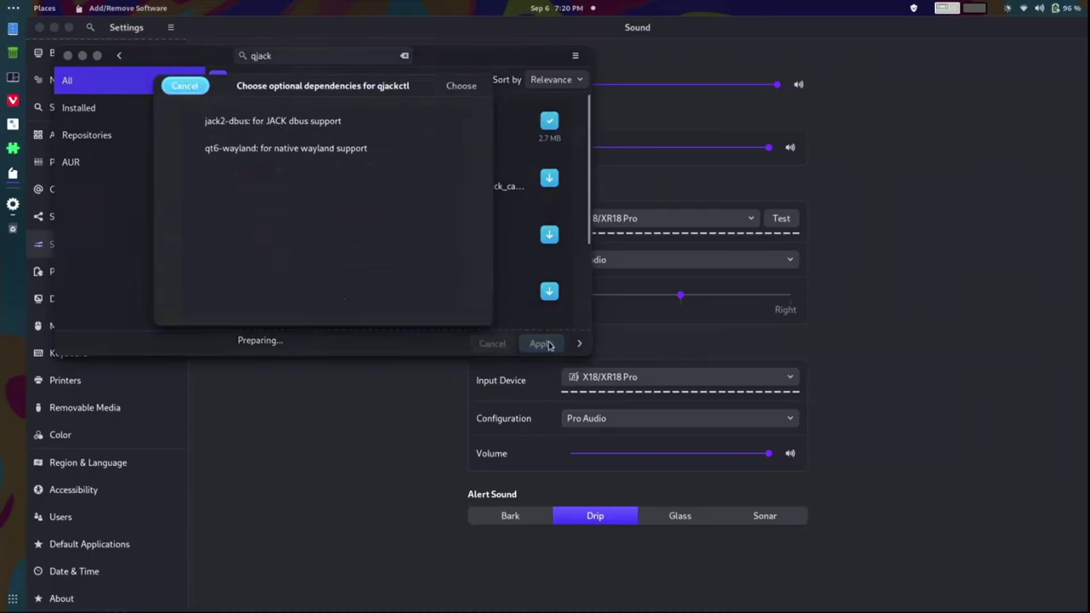
click(203, 150)
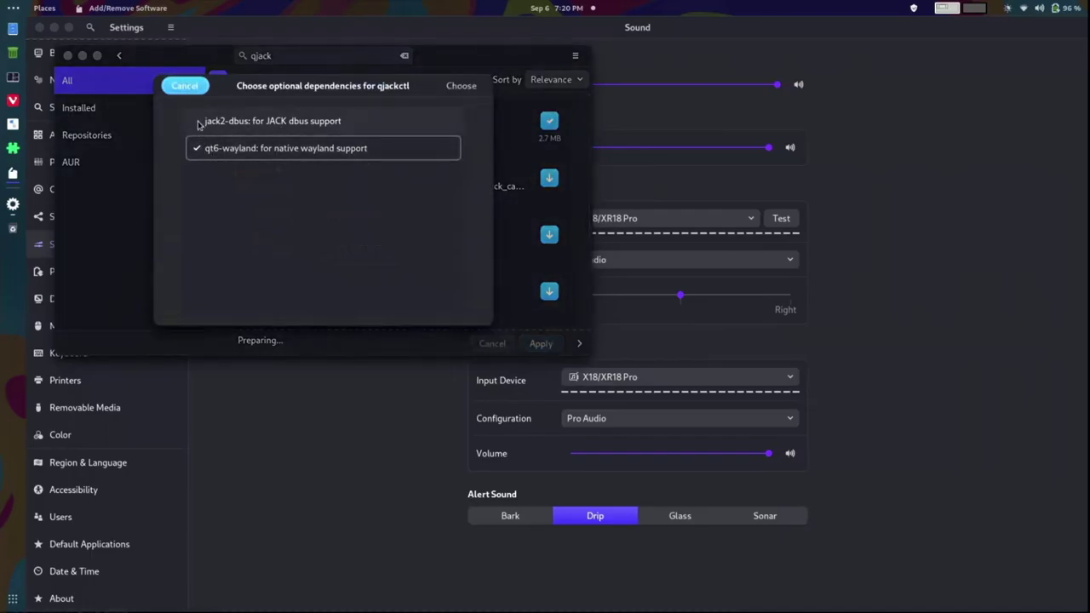
click(199, 123)
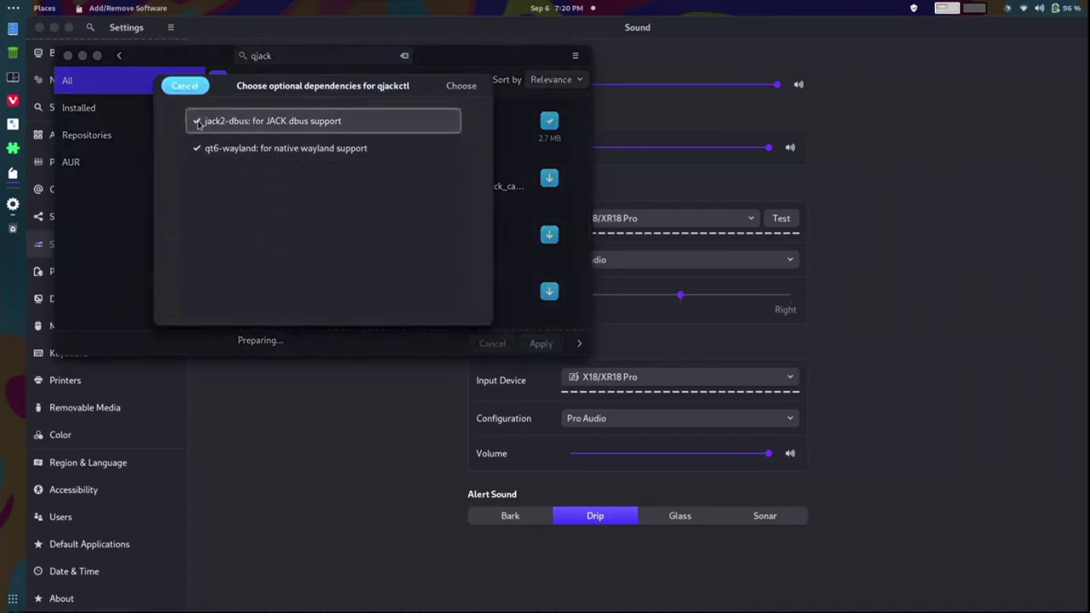
click(460, 87)
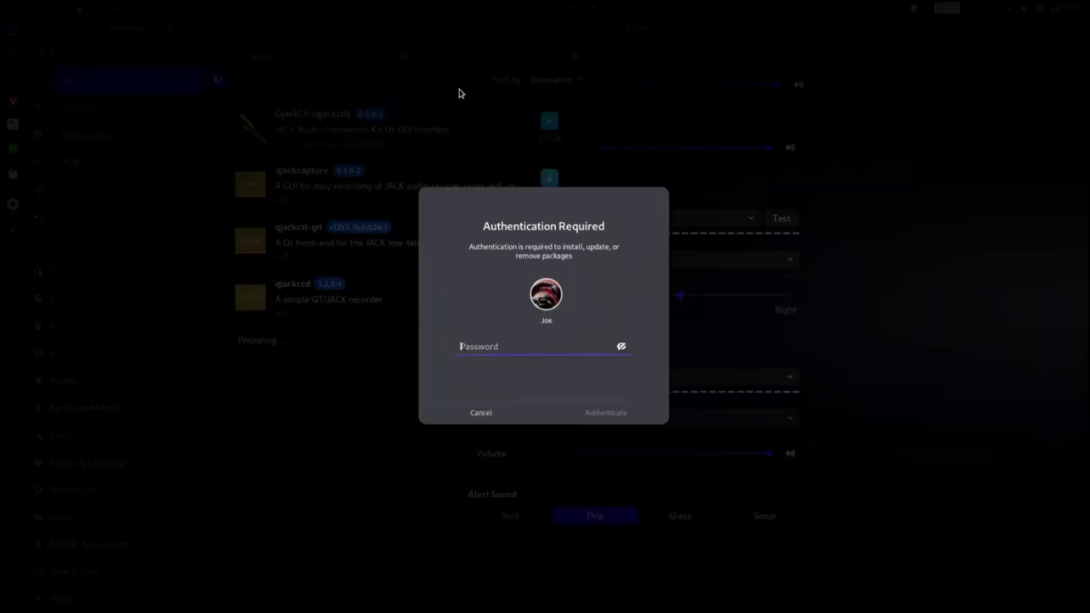
Enter the account password to authorize installing 7 packages (19.5 MB)
text(****)
key(Return)
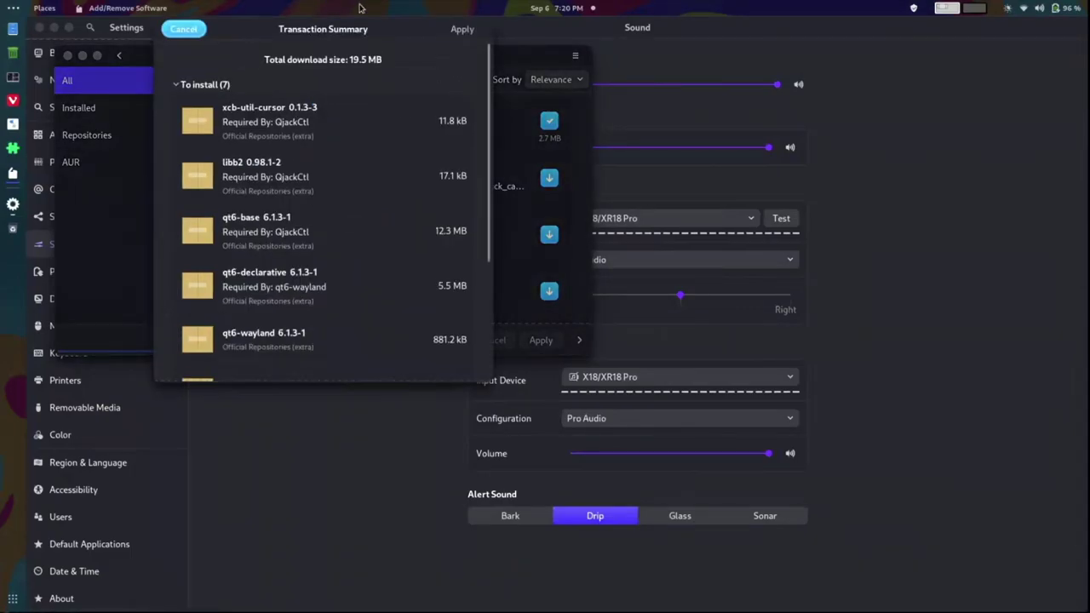
Approve the Transaction Summary so QjackCtl installs, then wait for it to finish
click(464, 29)
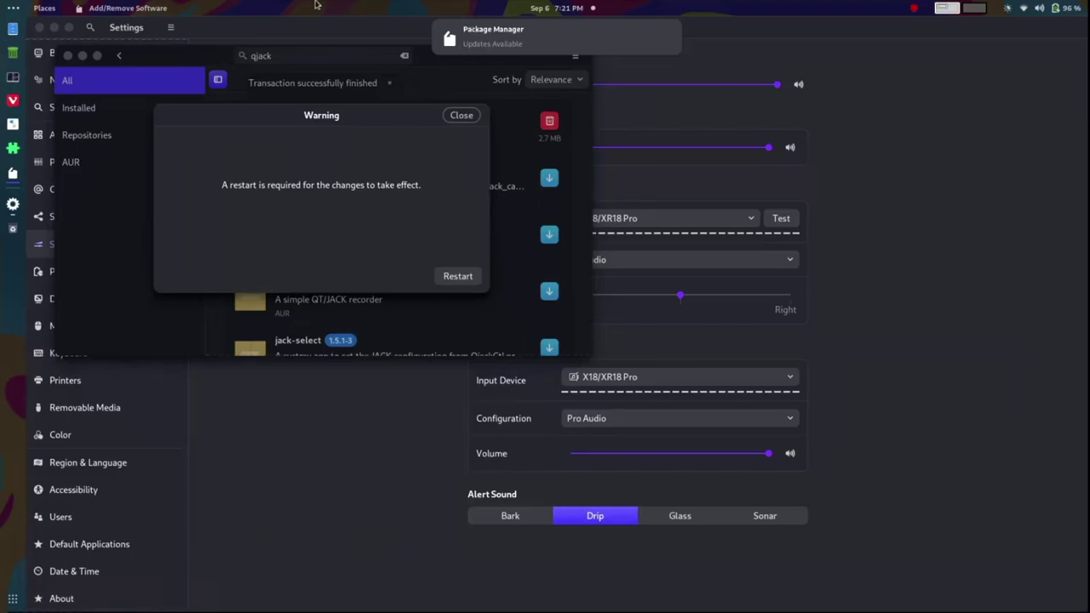
Dismiss the restart-required warning after the QjackCtl installation
click(453, 115)
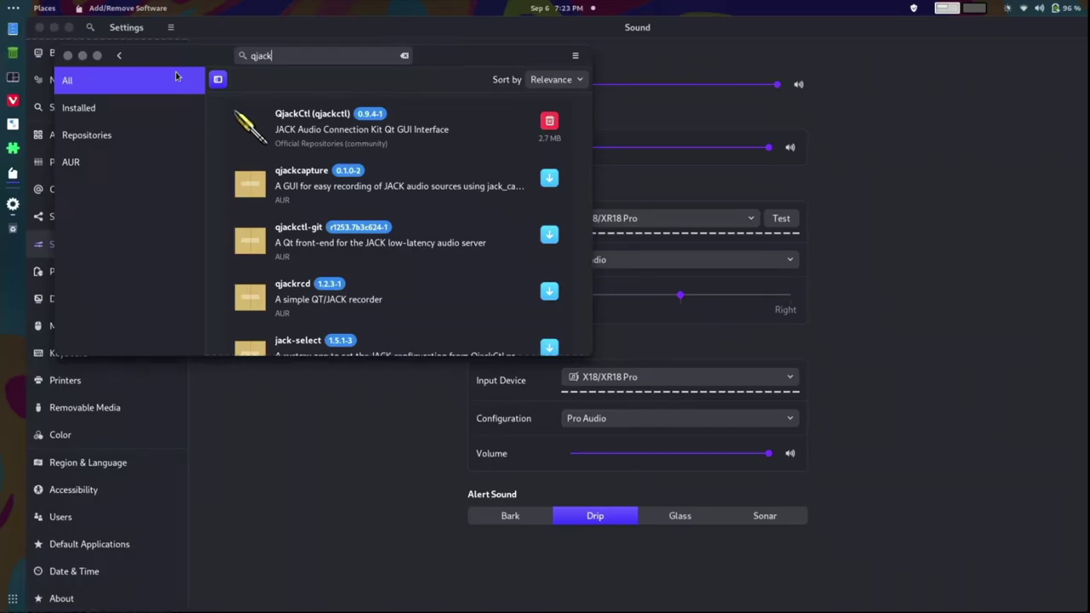
click(966, 423)
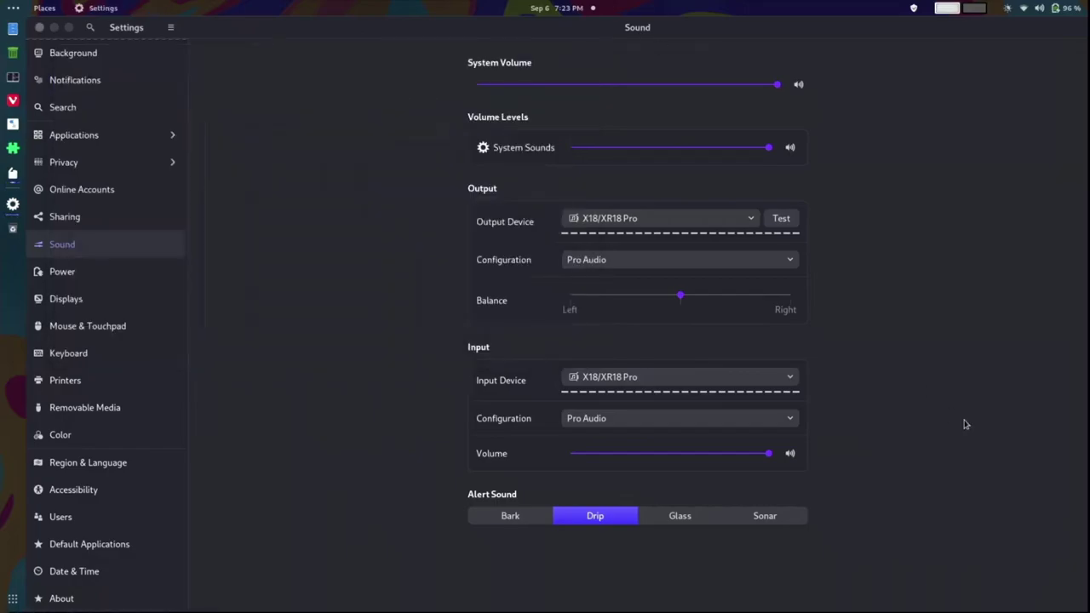